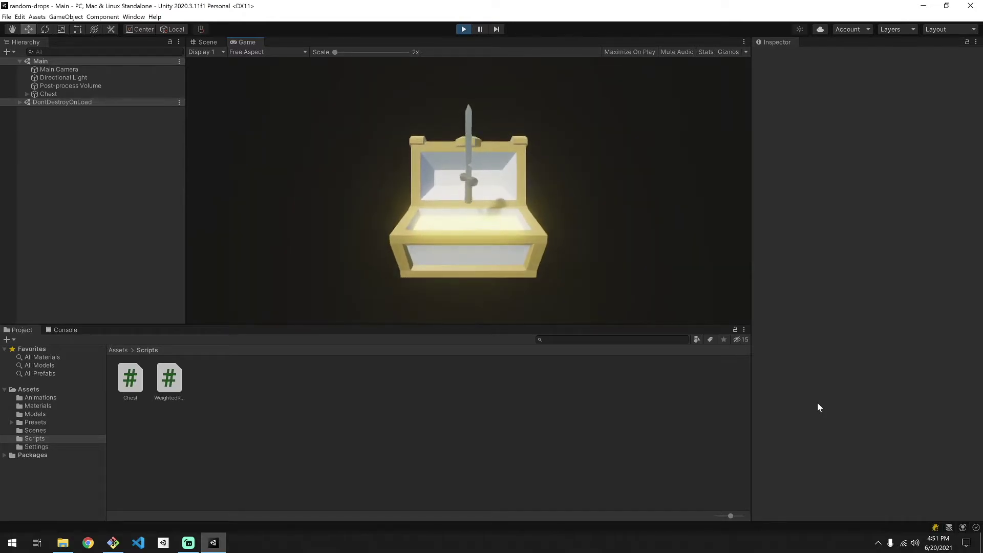
Step: Exit Play mode with Ctrl+P so the chest returns to its closed, editable state
key(ctrl+p)
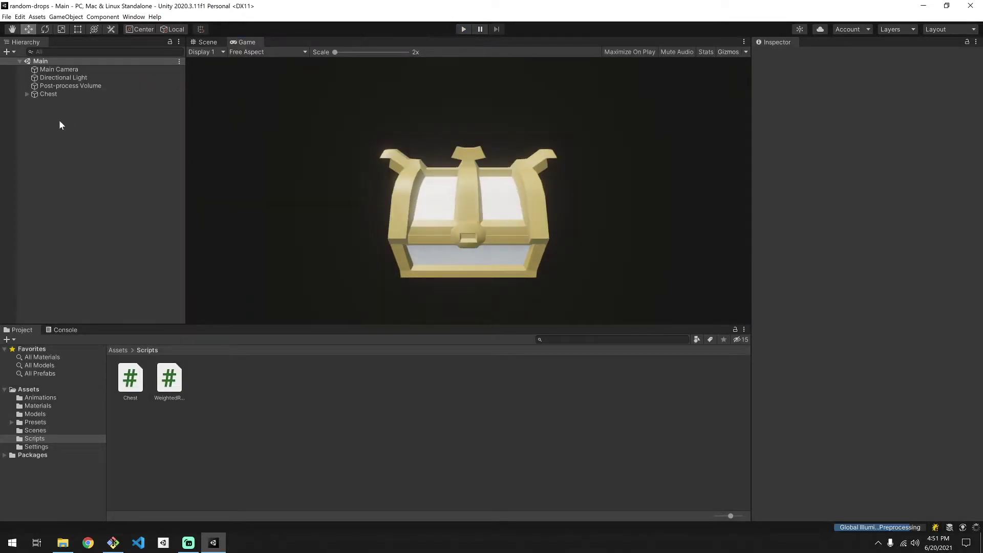
Step: Delete sword_common from Chest > ItemHolder, then open the Chest script from its Inspector
click(26, 94)
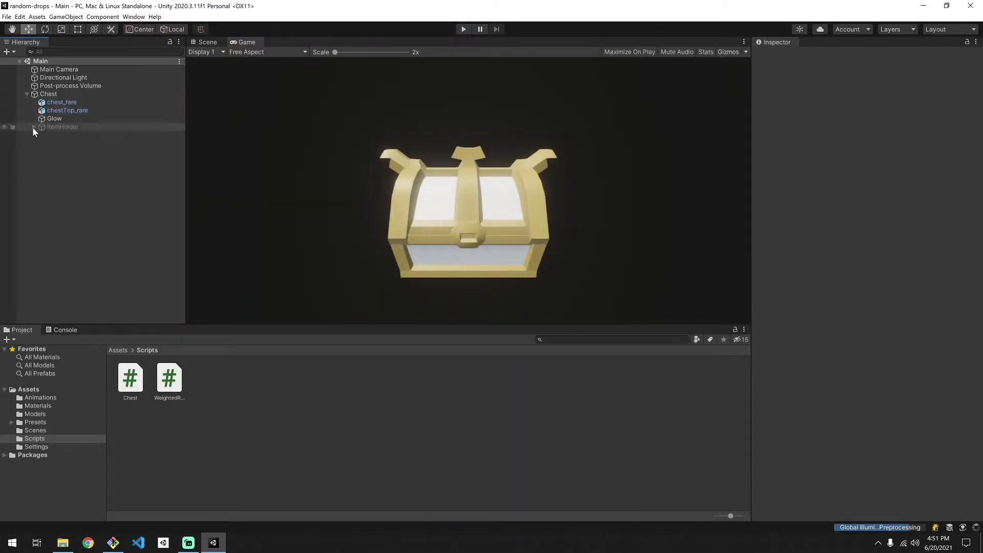
click(34, 127)
click(65, 137)
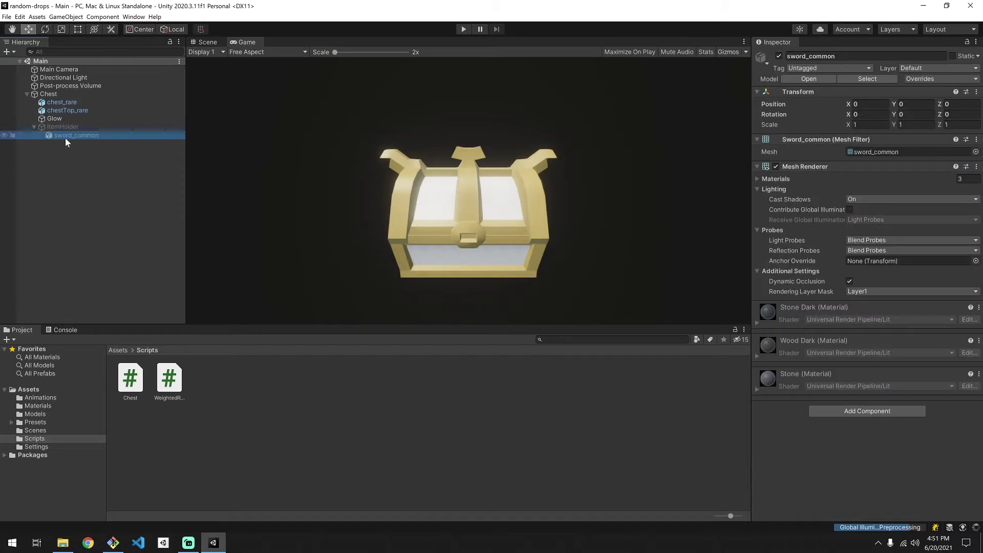
key(Delete)
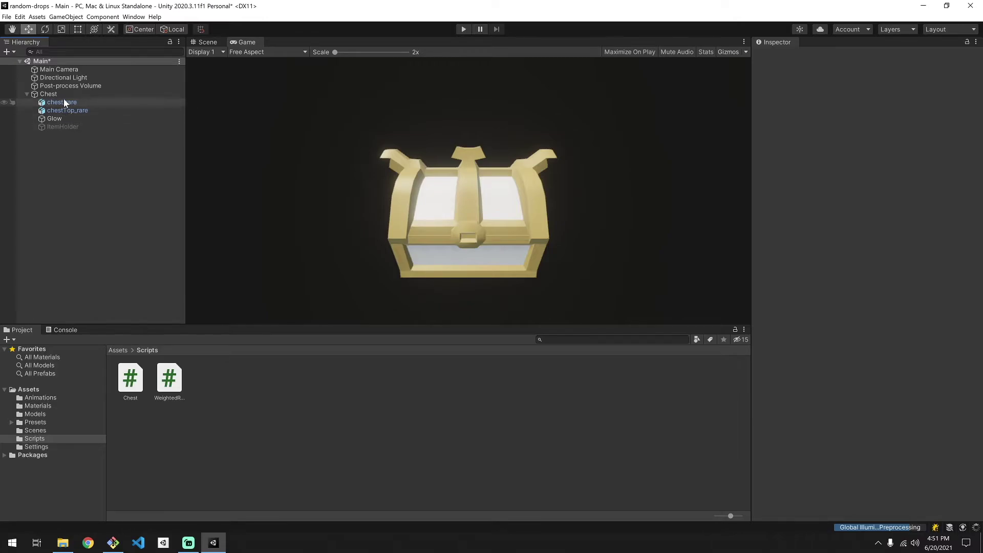
click(141, 96)
double_click(872, 259)
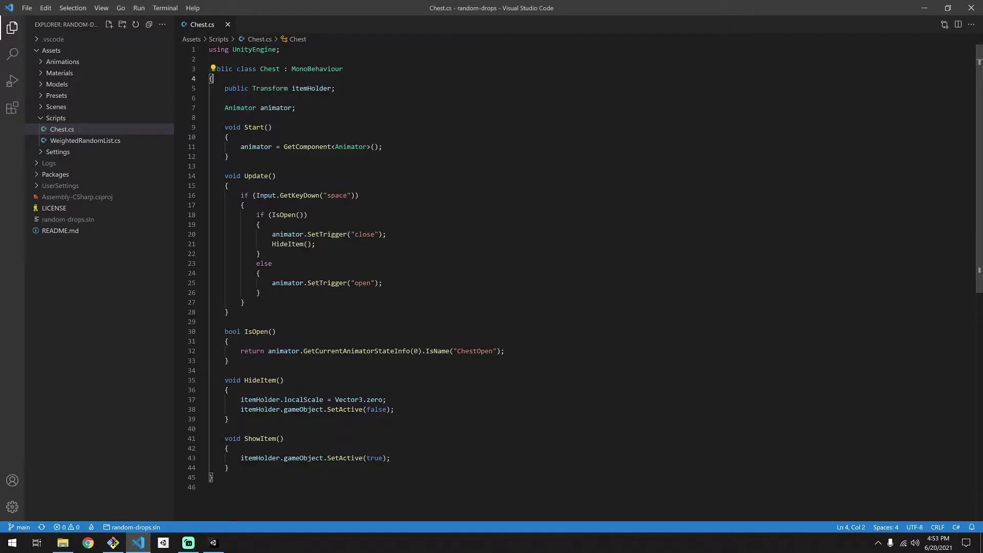
Step: Declare 'public WeightedRandomList<Transform> lootTable;' above itemHolder in Chest.cs
key(Return)
key(Return)
key(Up)
text(pu)
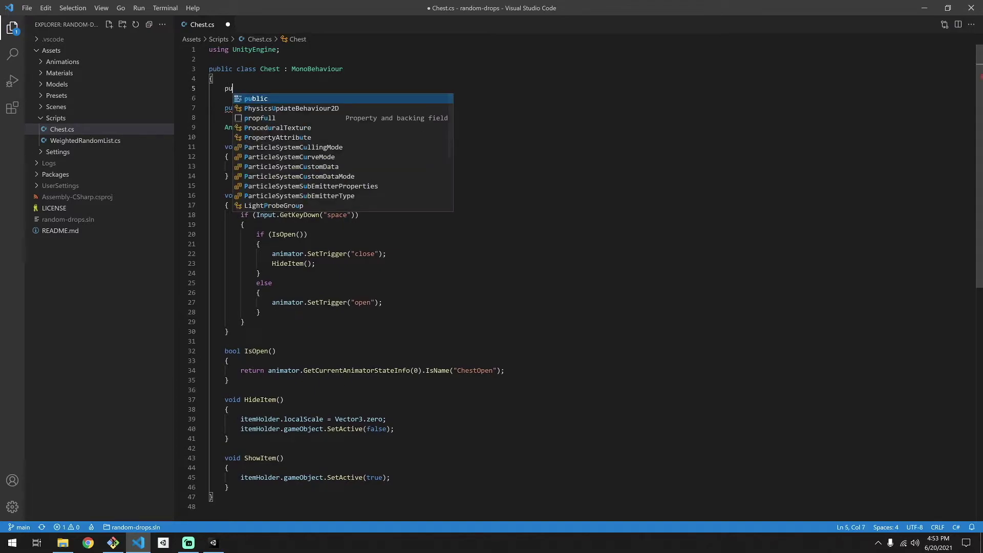
text(blic WeightedRandomList<Transform)
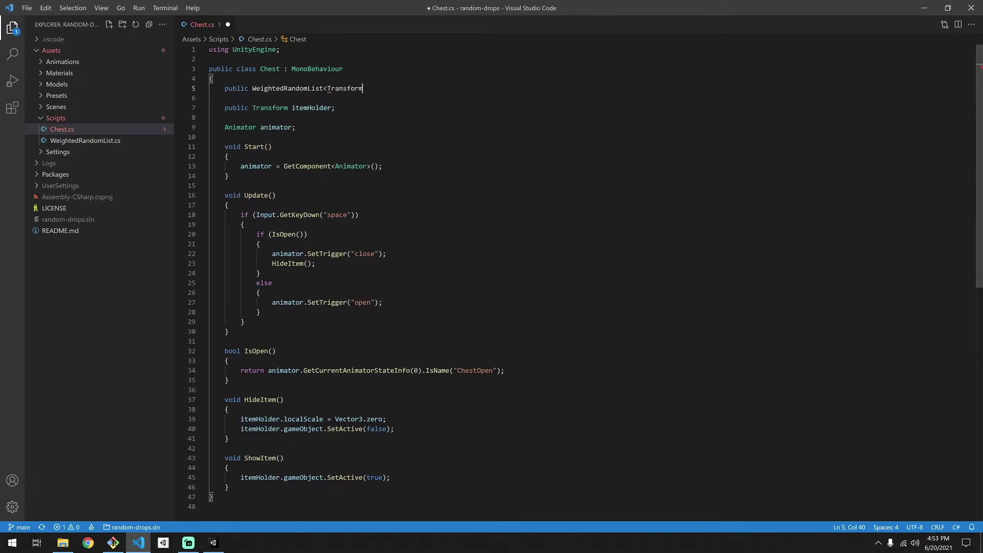
text(> lootTable;)
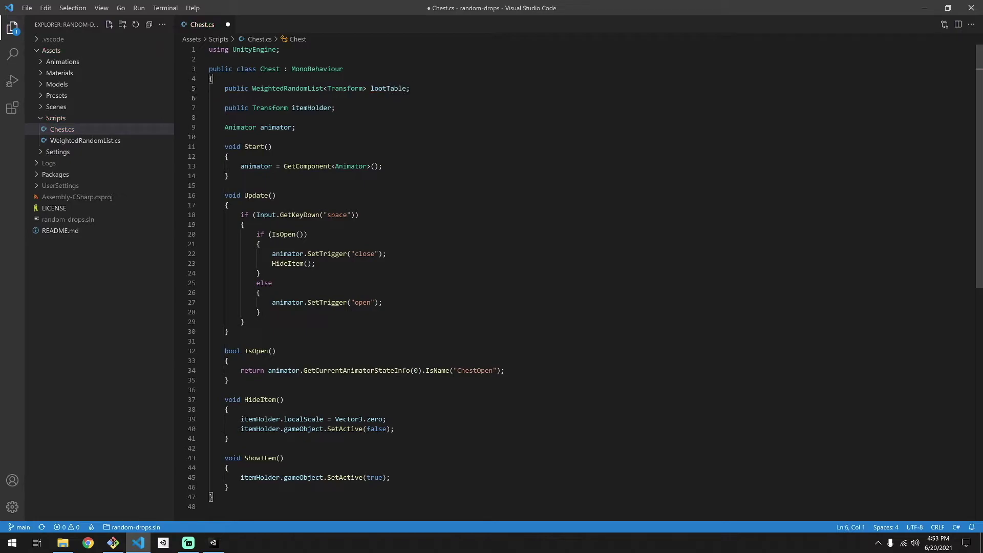
double_click(323, 88)
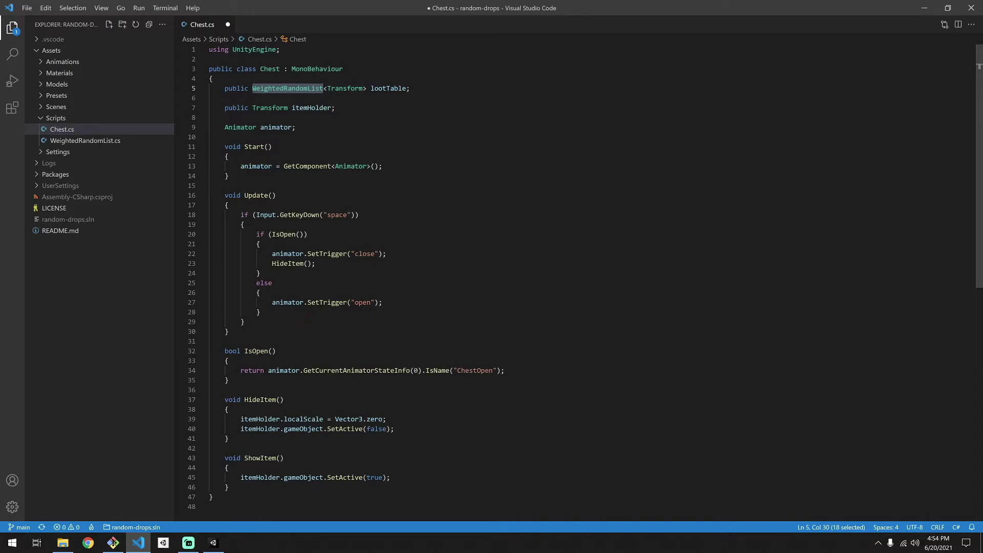
Step: Review WeightedRandomList.cs, then close it and go back to Chest.cs and Unity
key(ctrl+shift+e)
click(78, 141)
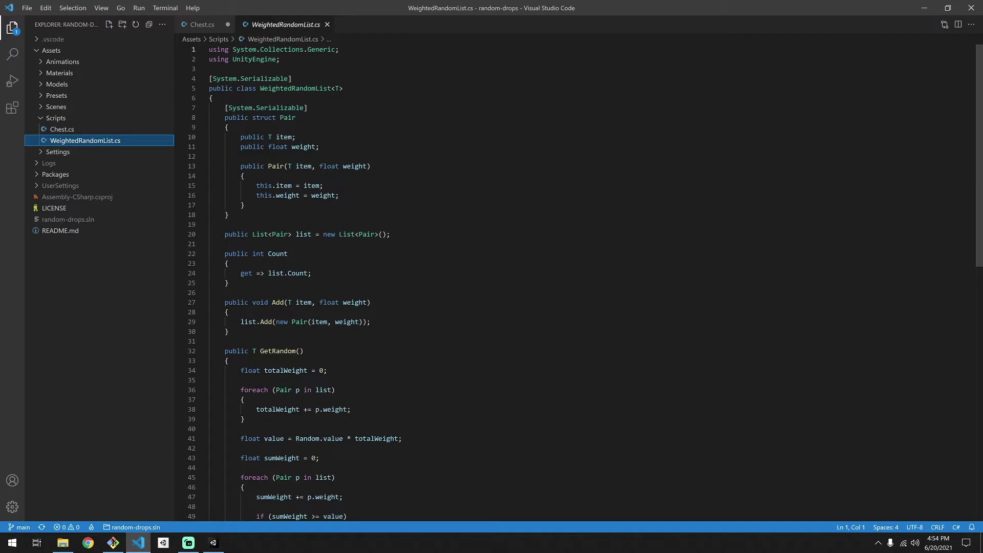
key(ctrl+w)
drag(327, 88, 363, 88)
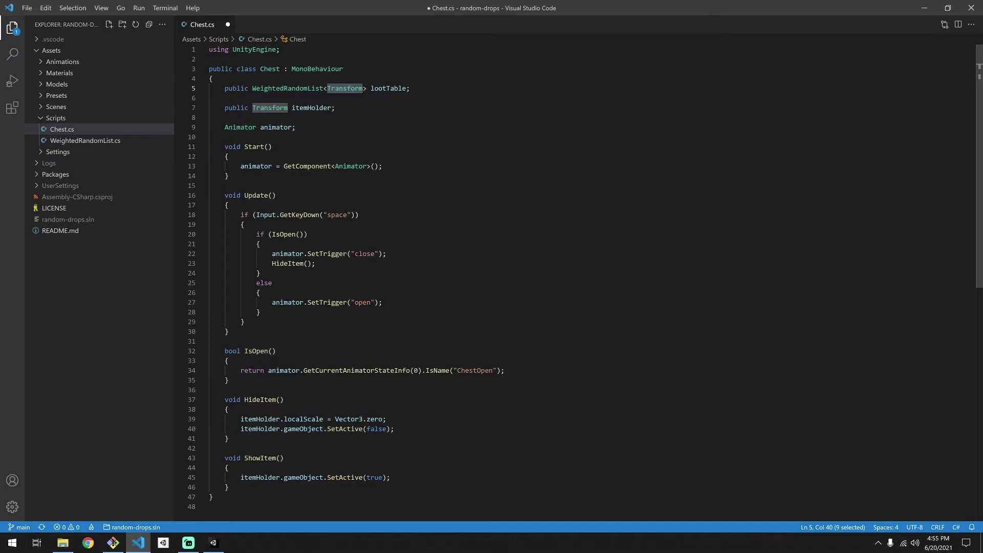
key(alt+Tab)
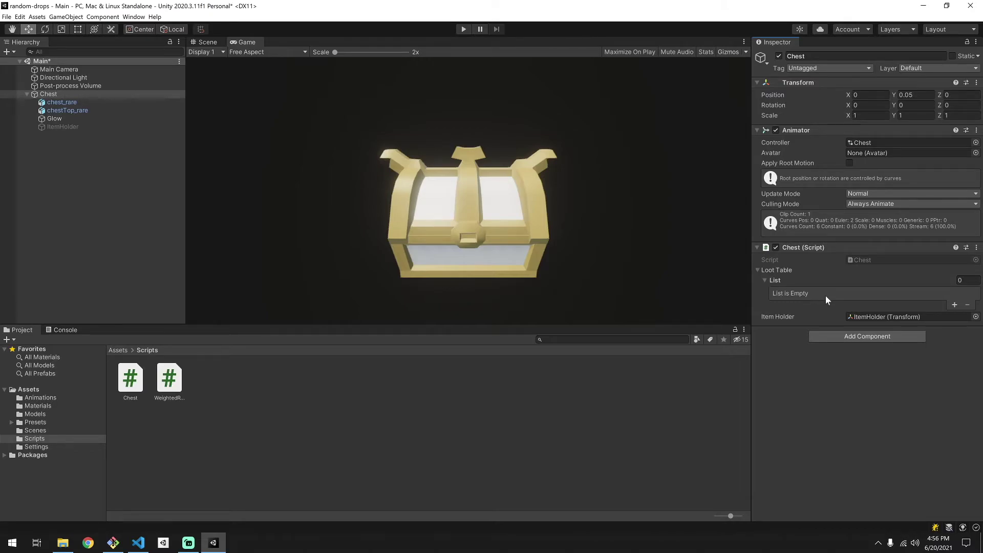
Step: Add Loot Table elements and set Element 0 to axe_common with weight 4
click(954, 304)
click(952, 315)
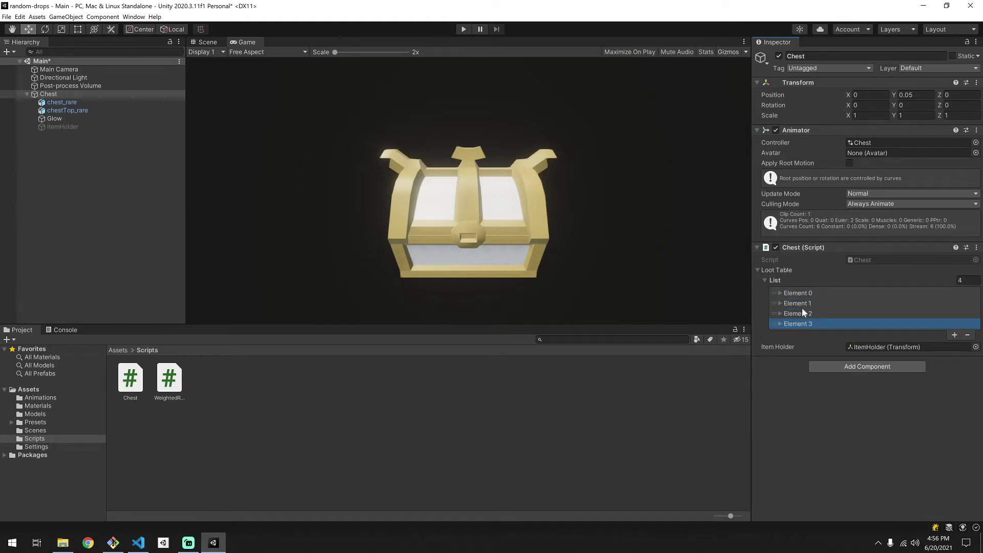
click(782, 294)
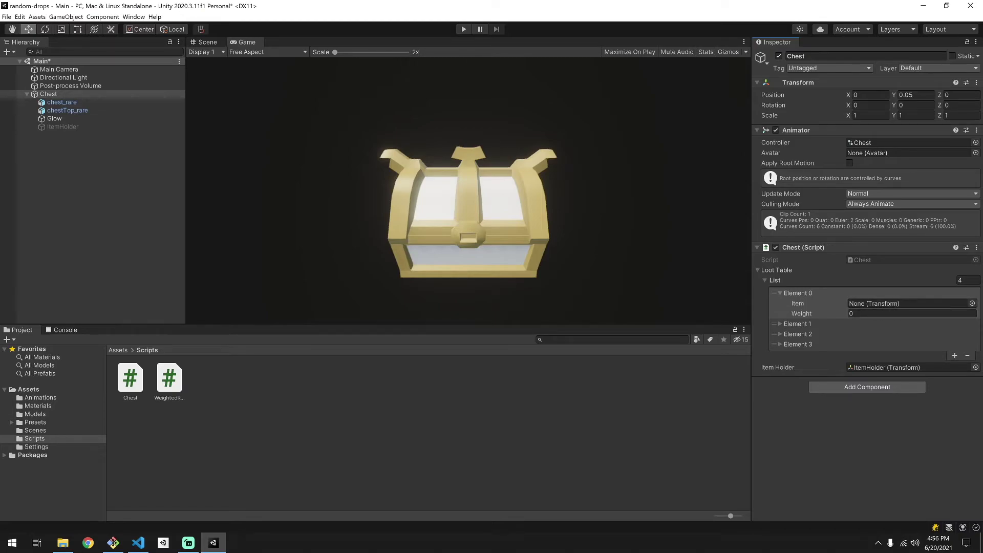
click(65, 413)
drag(130, 378, 902, 303)
click(911, 314)
text(4)
click(780, 324)
Step: Fill the remaining elements: hammer_common weight 2, sword_common weight 3, staff_rare weight 1
drag(247, 377, 902, 334)
text(2)
click(780, 354)
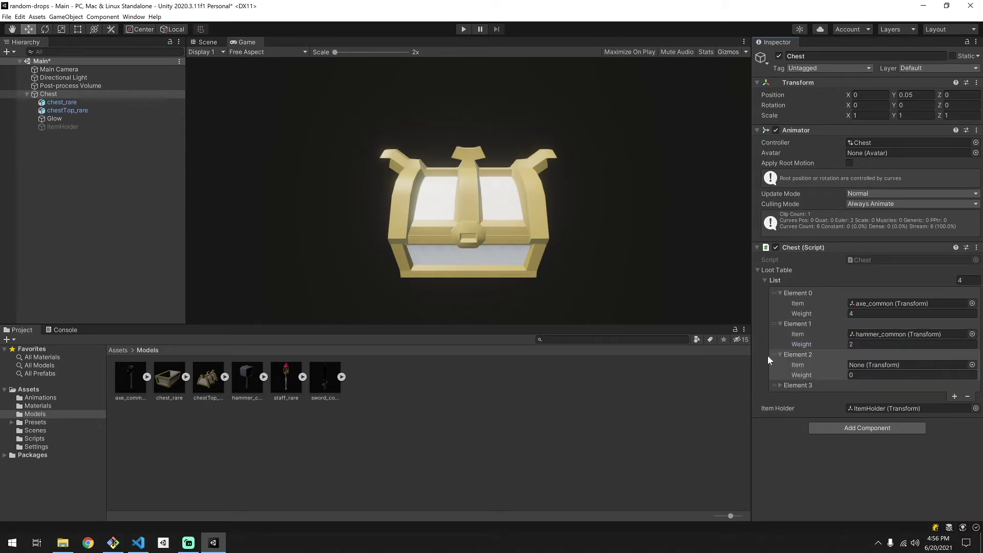
drag(325, 377, 902, 364)
click(912, 374)
text(3)
click(781, 385)
drag(286, 378, 901, 396)
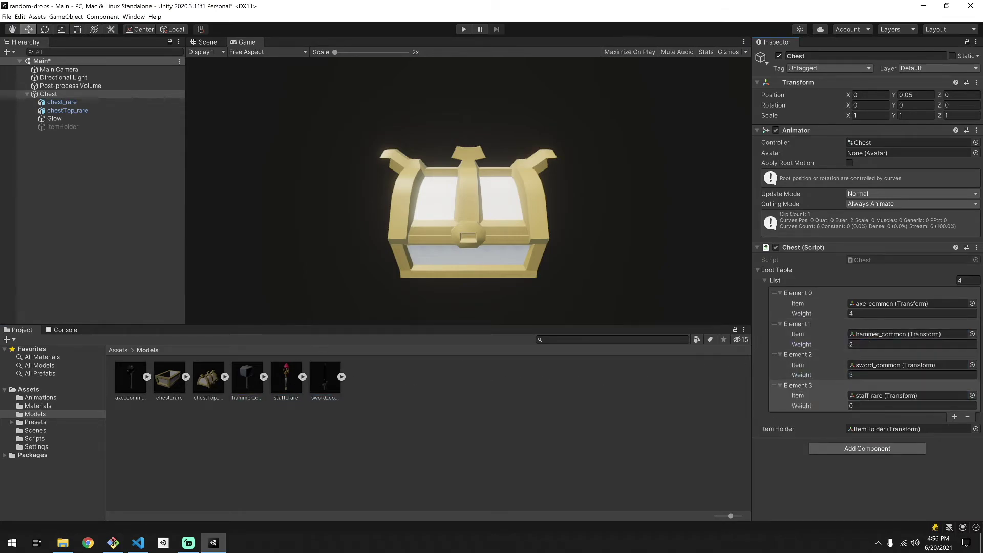
click(911, 406)
text(1)
click(951, 493)
Step: Add 'Transform item = lootTable.GetRandom();' to the ShowItem method
click(139, 543)
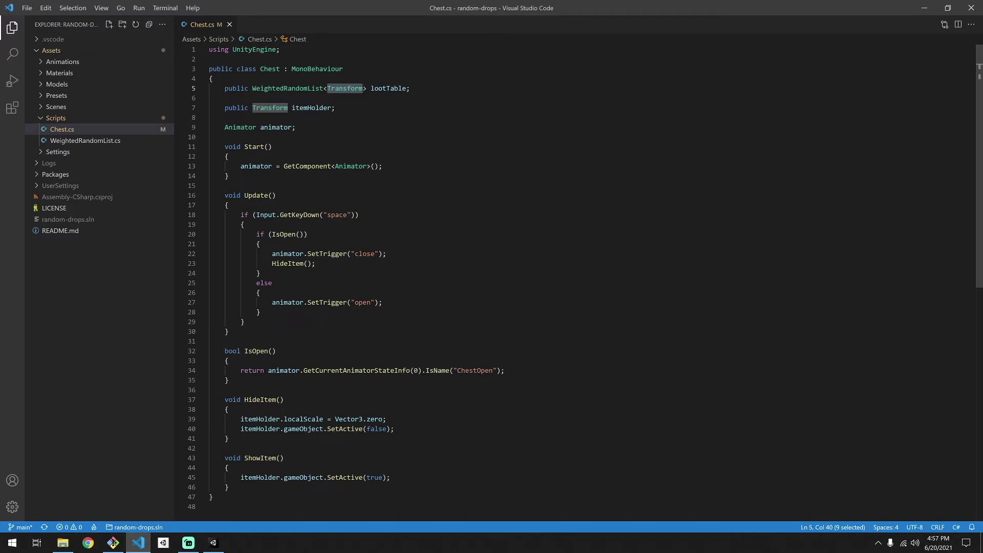
click(229, 468)
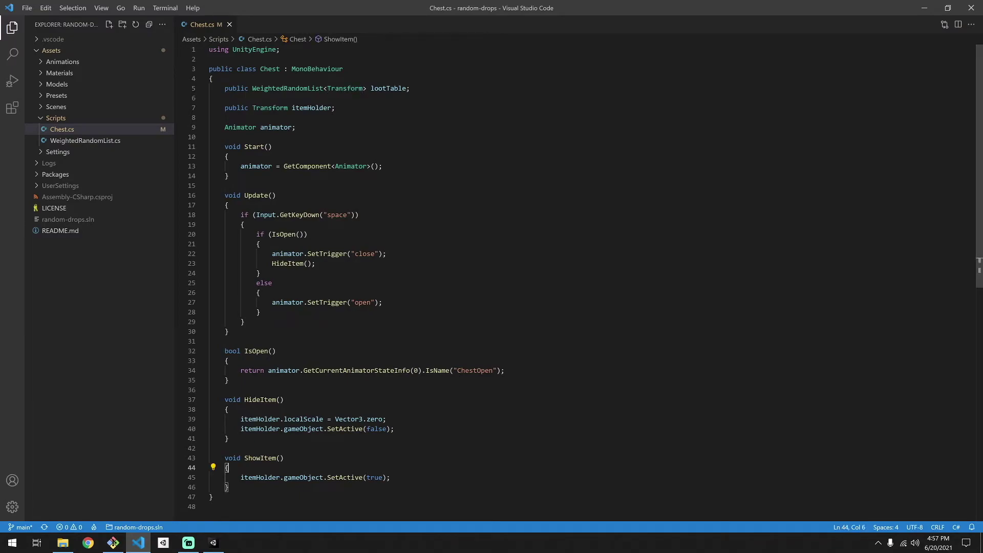
key(Return)
text(Transform item = lootTab)
key(Tab)
text(.GetR)
key(Tab)
text(();)
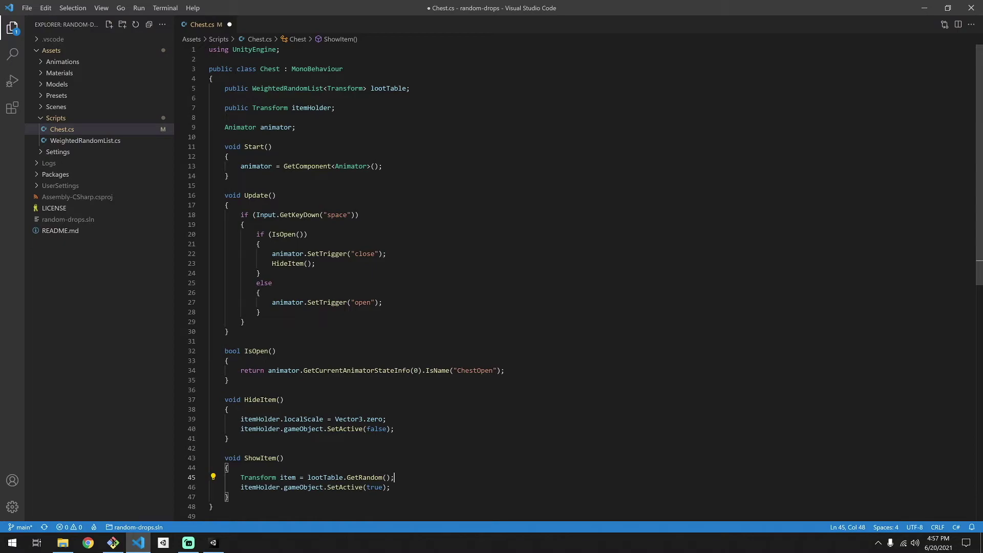
Step: Add 'Instantiate(item, itemHolder);' on the next line of ShowItem
key(Return)
text(Instan)
key(Tab)
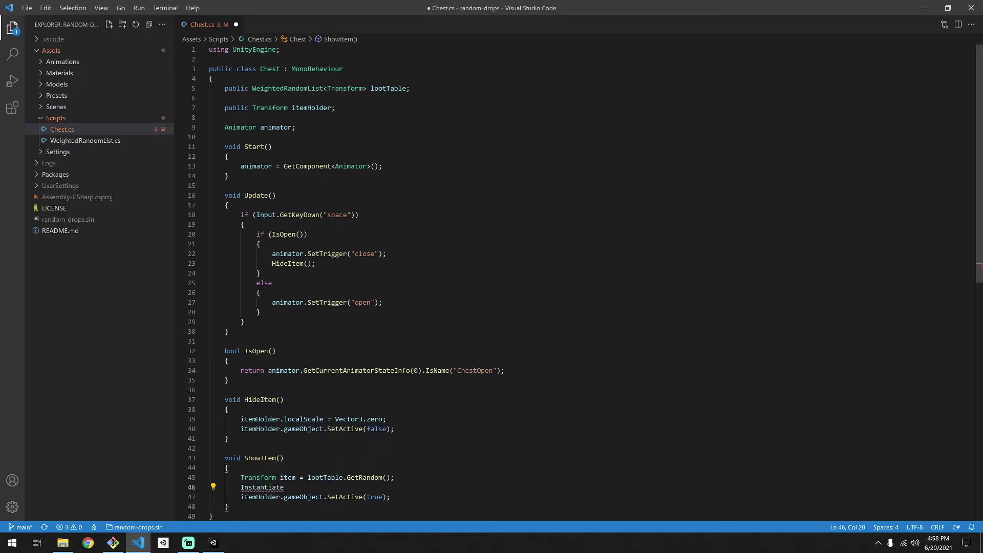
text((item, it)
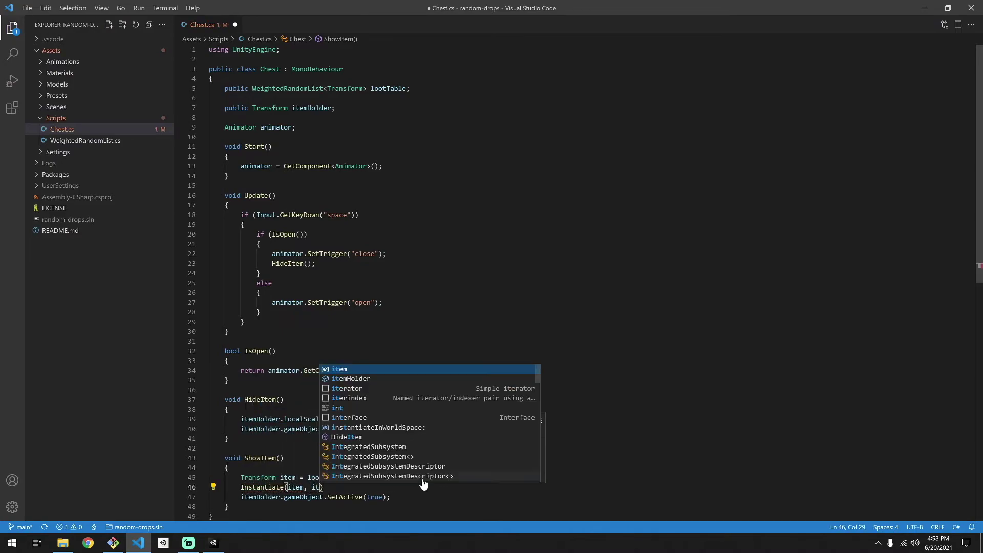
text(emH)
key(Tab)
text();)
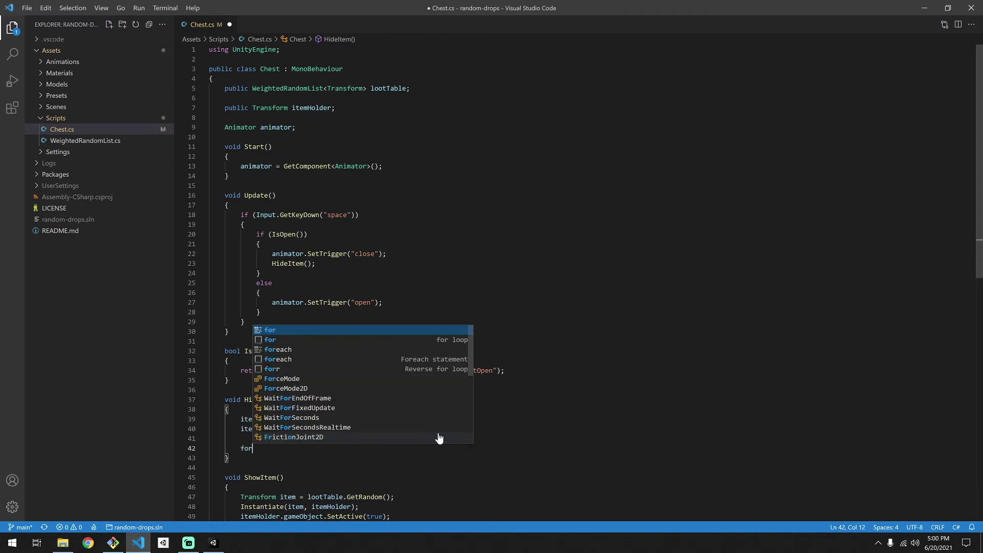
Step: Write a foreach over itemHolder's children calling Destroy(child.gameObject) in HideItem
text(foreach (Transform)
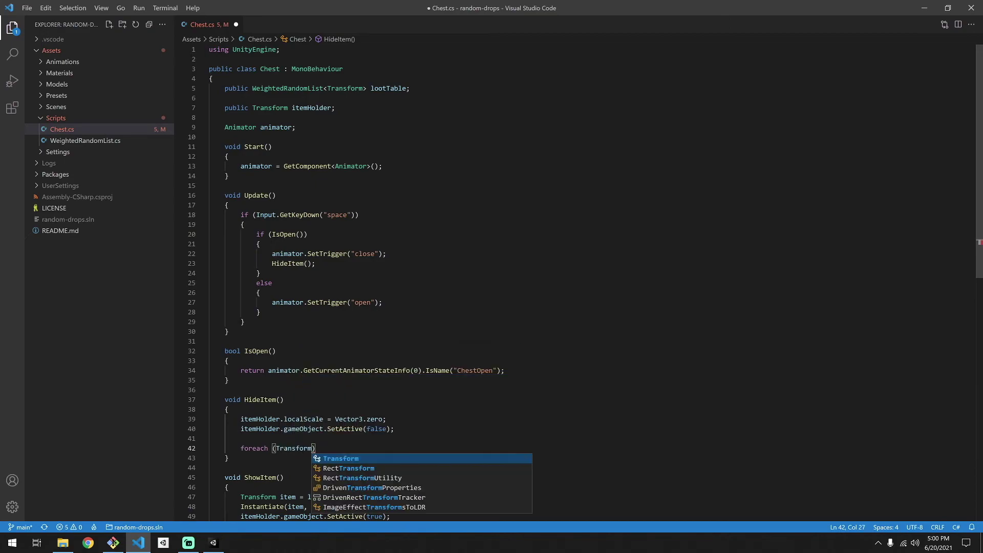
text( child in itemHolder) {)
key(Return)
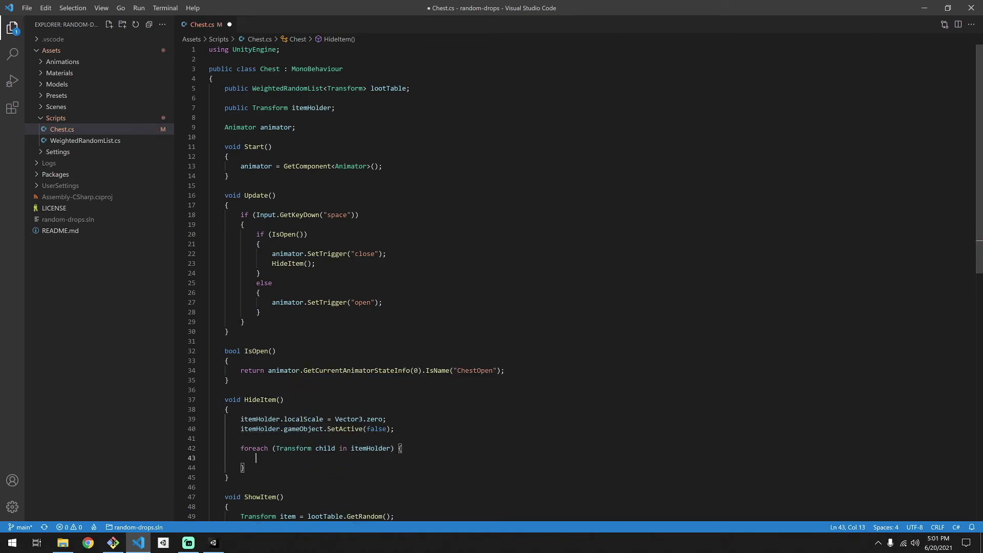
text(Destroy(child.gameObject);)
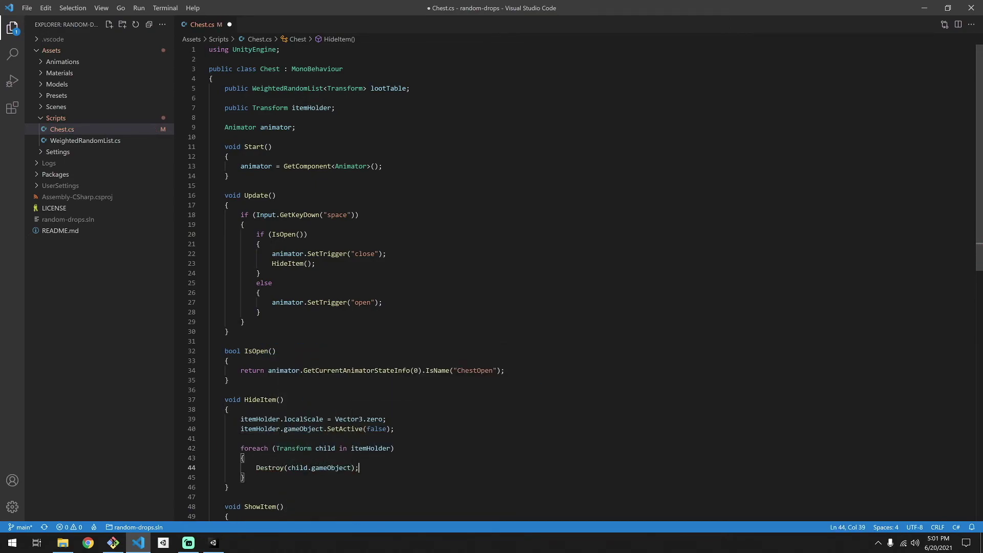